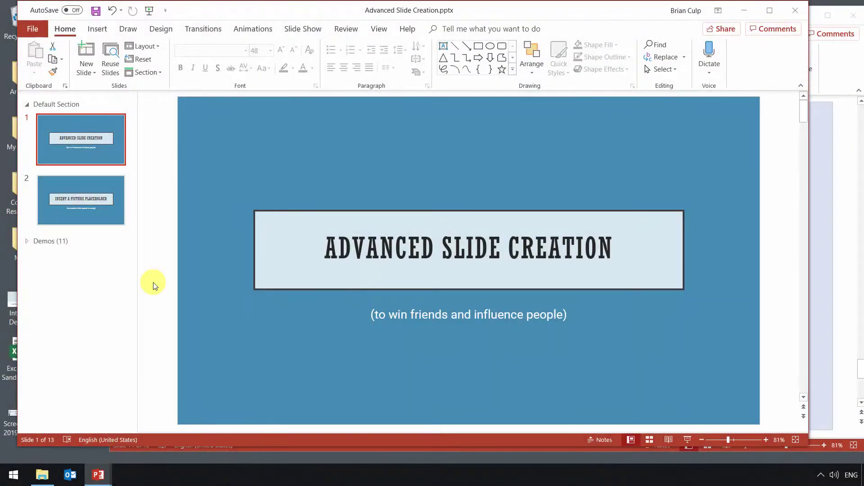
# - Select slide 2, 'Insert a Picture Placeholder', and show the View ribbon options
pyautogui.click(104, 216)
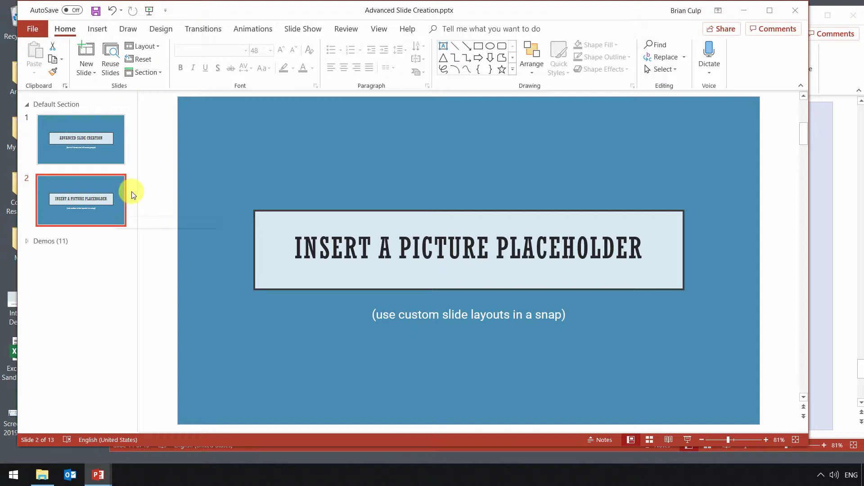
pyautogui.click(379, 30)
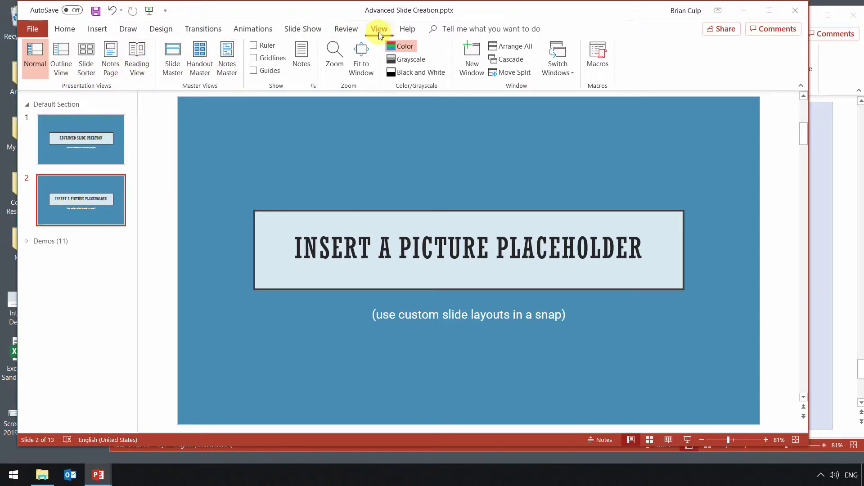
# - Switch to Slide Master view and insert a new title-only layout beneath the master
pyautogui.click(173, 63)
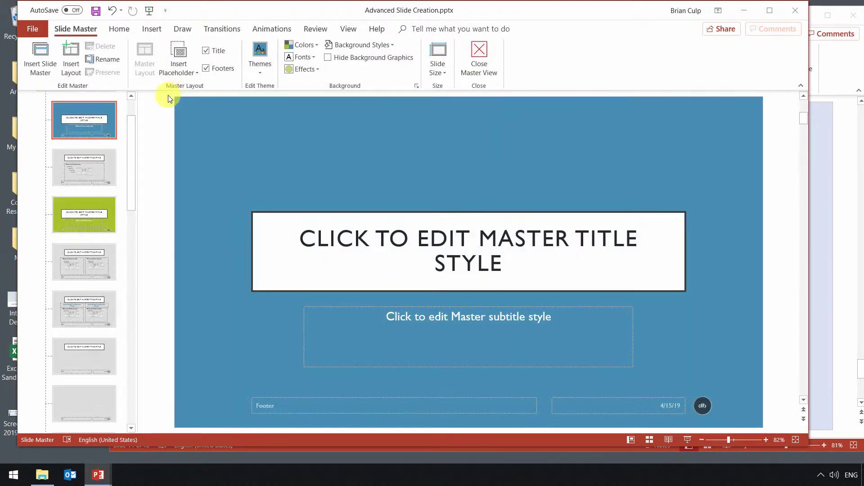
pyautogui.moveTo(127, 140); pyautogui.dragTo(127, 118)
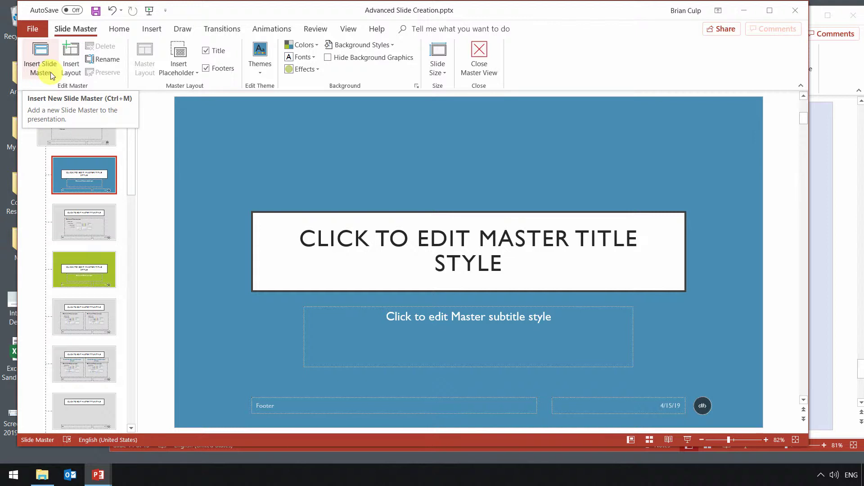
pyautogui.click(72, 73)
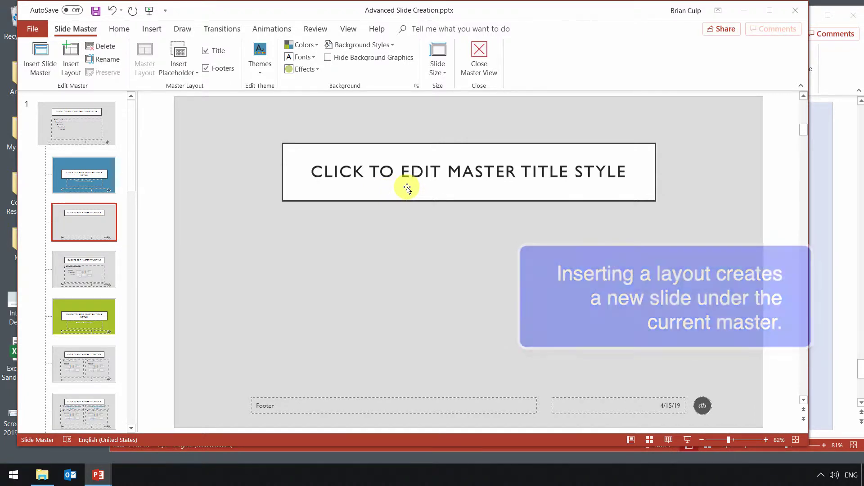
# - Narrow the layout's title box so it wraps to three lines, and move it upper left
pyautogui.click(632, 186)
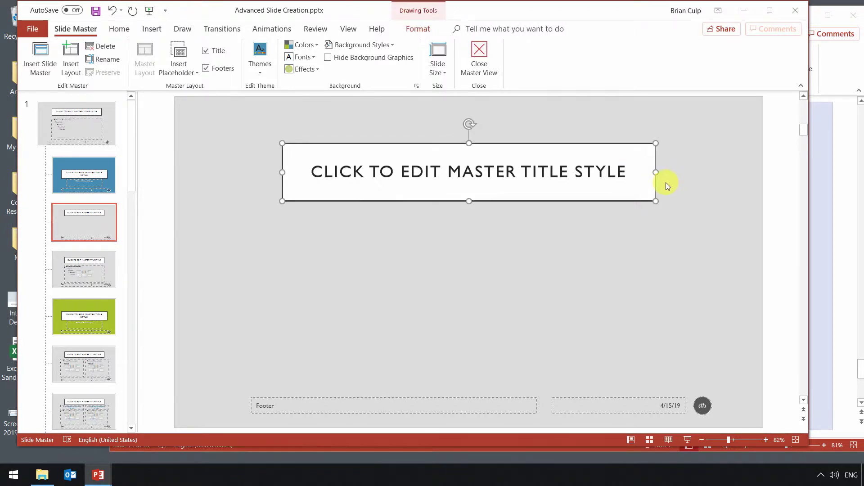
pyautogui.moveTo(656, 201); pyautogui.dragTo(454, 224)
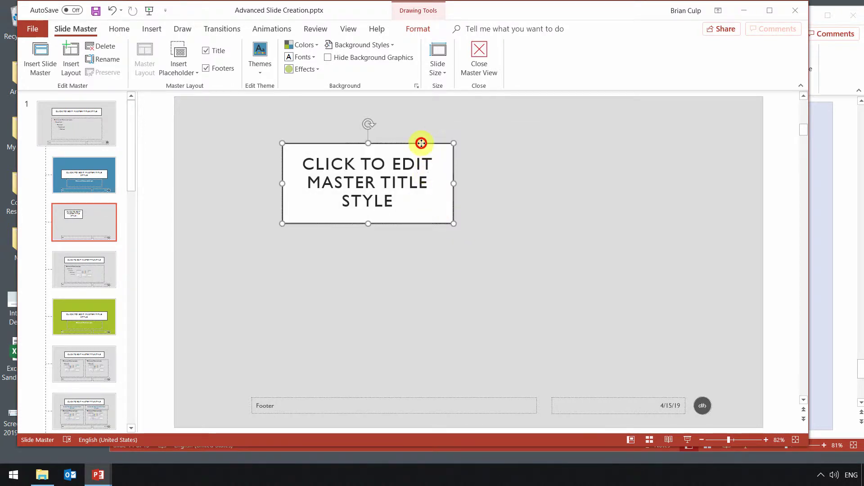
pyautogui.moveTo(421, 144); pyautogui.dragTo(389, 135)
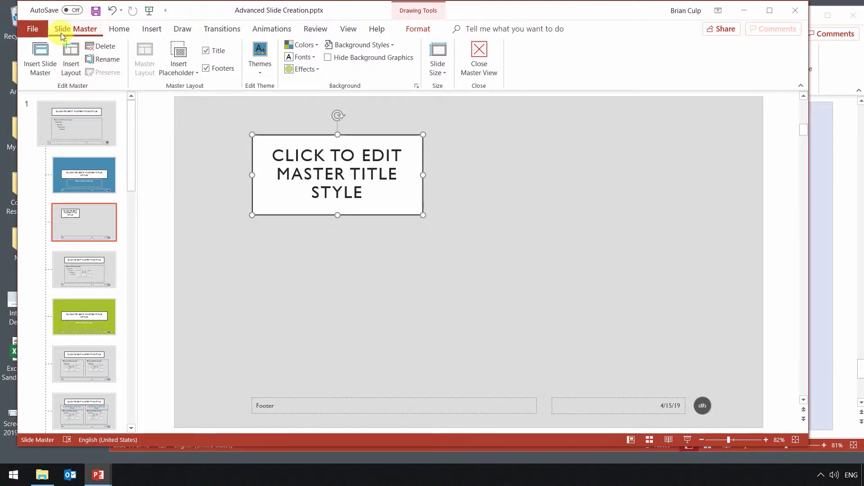
pyautogui.click(175, 67)
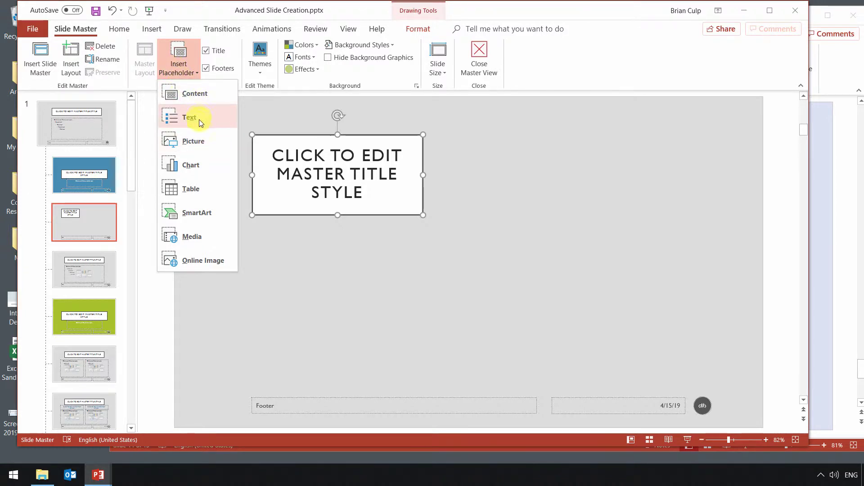
pyautogui.click(199, 98)
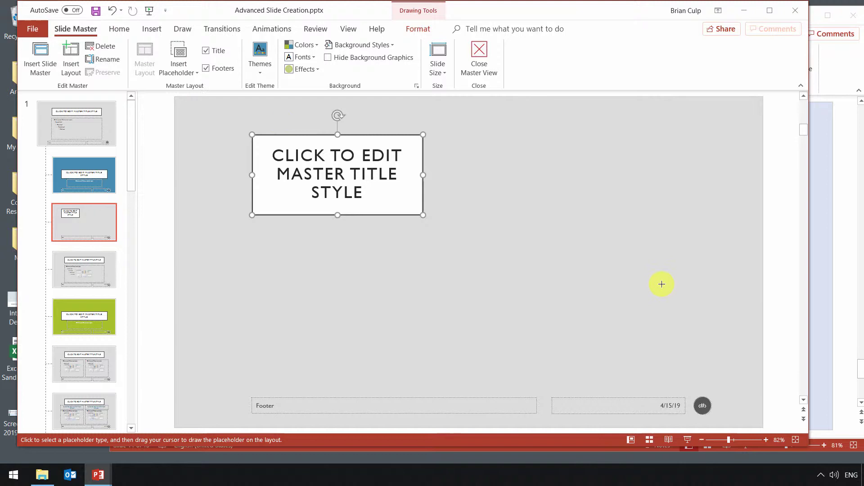
pyautogui.moveTo(508, 164); pyautogui.dragTo(711, 346)
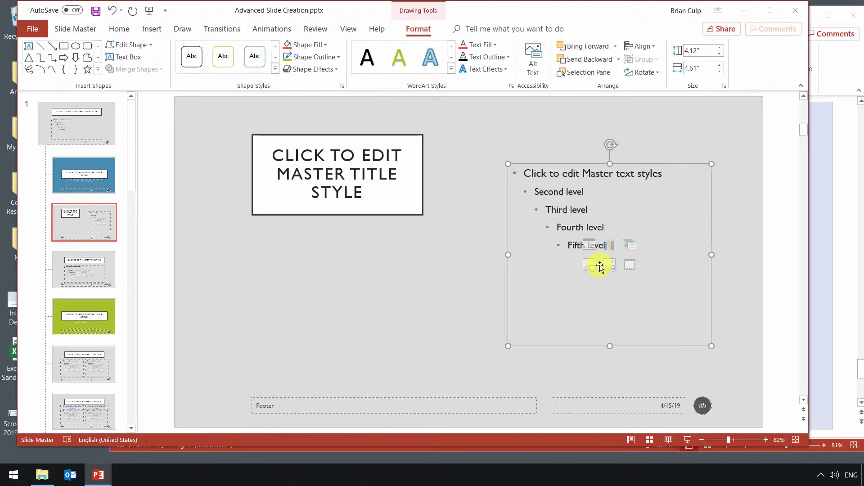
pyautogui.hotkey('ctrl', 'z')
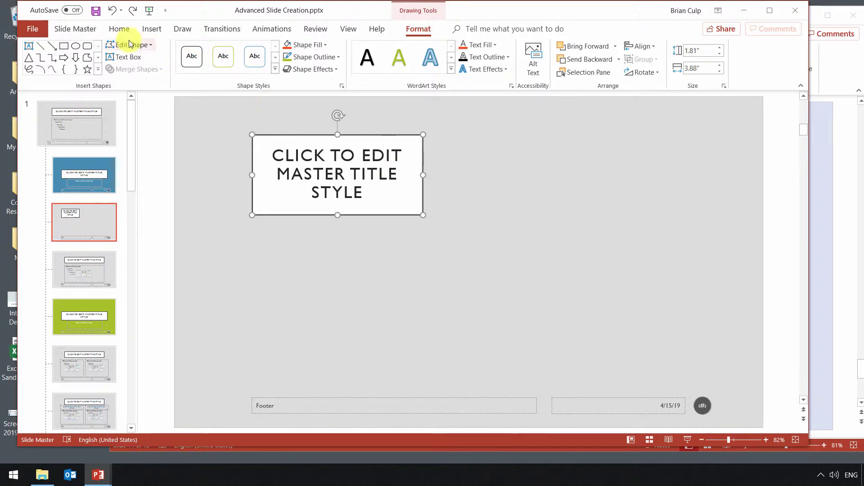
pyautogui.click(82, 31)
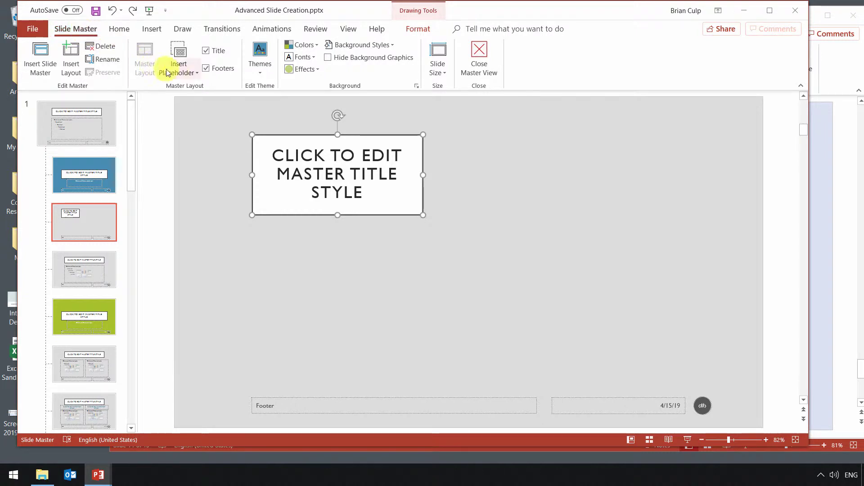
# - Draw a full-height Picture placeholder over the right half and give it white fill with black outline
pyautogui.click(197, 74)
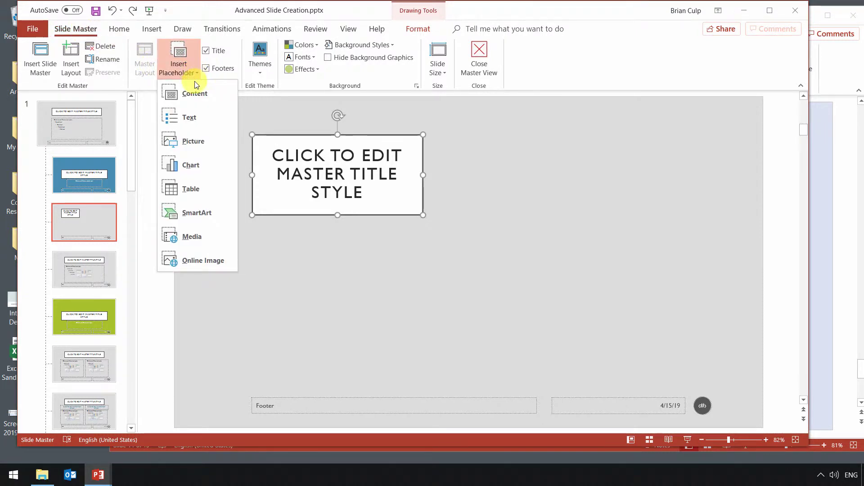
pyautogui.click(192, 140)
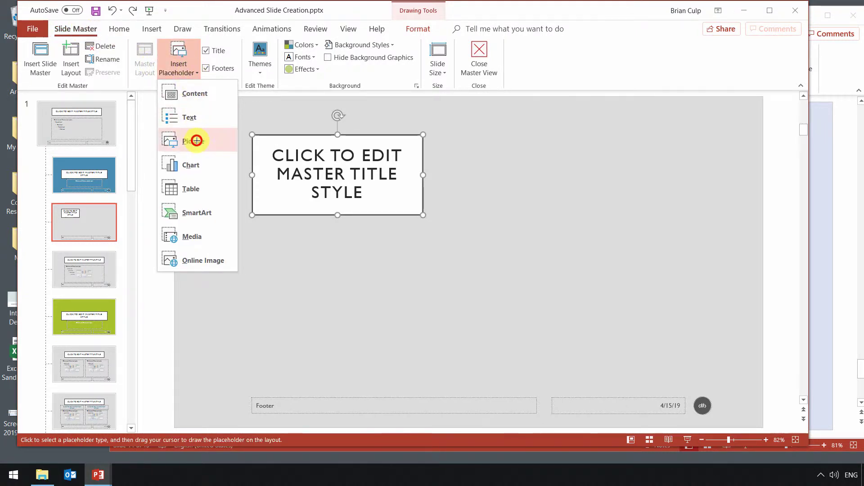
pyautogui.moveTo(491, 132); pyautogui.dragTo(745, 406)
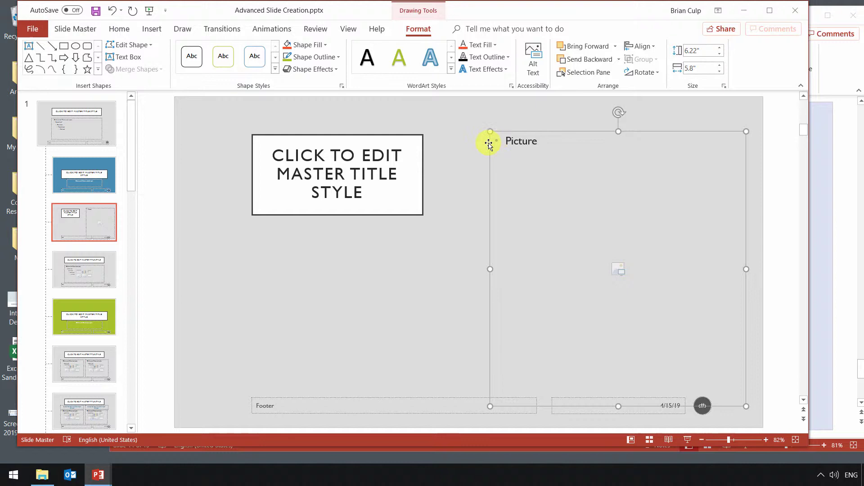
pyautogui.moveTo(485, 133); pyautogui.dragTo(489, 95)
pyautogui.moveTo(618, 409); pyautogui.dragTo(614, 428)
pyautogui.moveTo(748, 262); pyautogui.dragTo(751, 262)
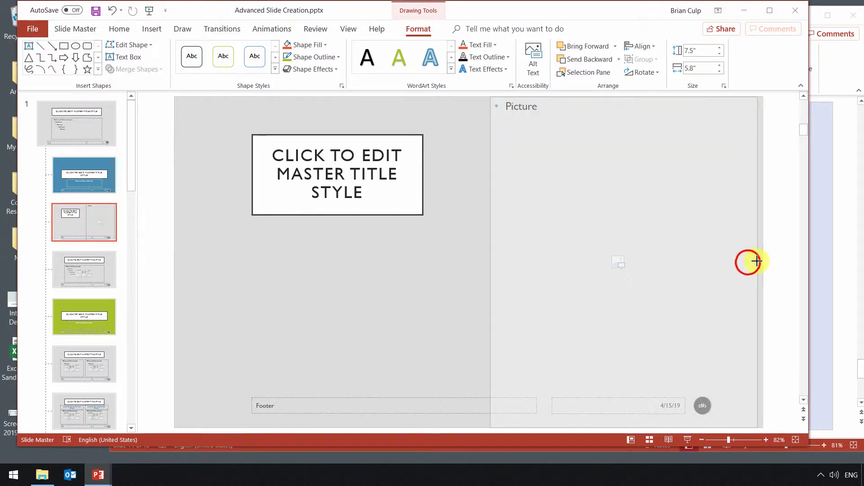
pyautogui.moveTo(646, 239)
pyautogui.mouseDown()
pyautogui.moveTo(673, 239)
pyautogui.moveTo(648, 238)
pyautogui.moveTo(657, 241)
pyautogui.mouseUp()
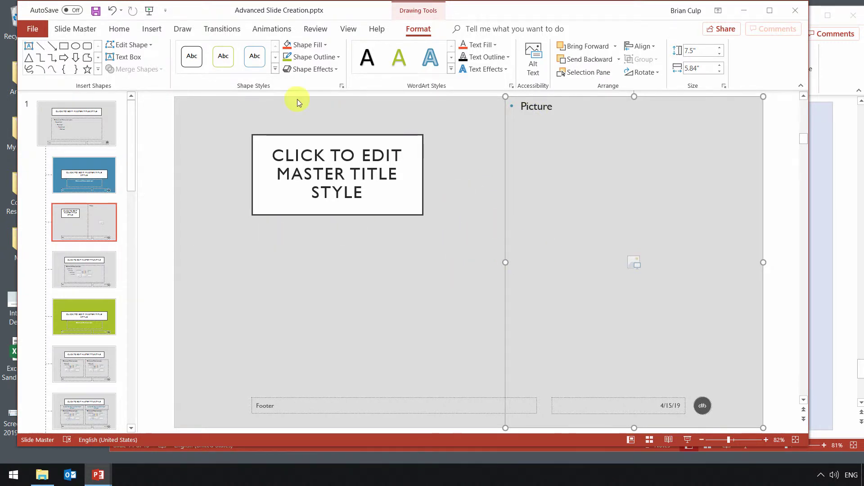
pyautogui.click(275, 70)
pyautogui.click(192, 81)
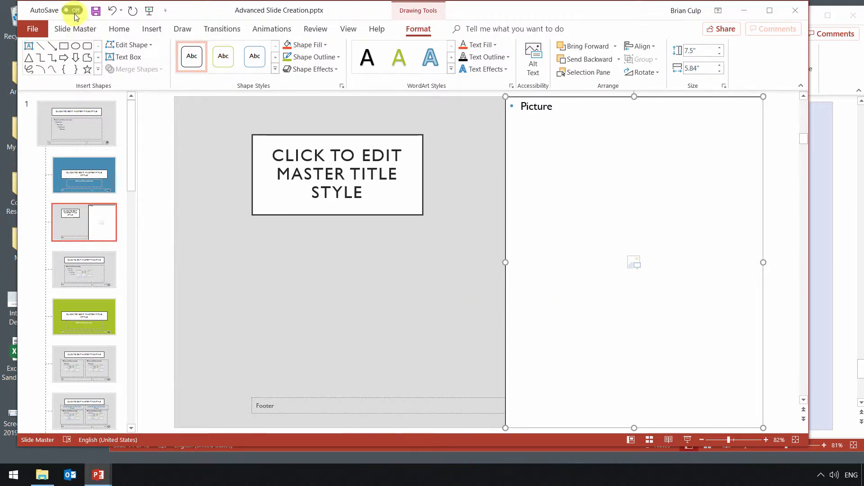
# - Rename the custom layout to 'Right Pic' and close Master View
pyautogui.click(78, 29)
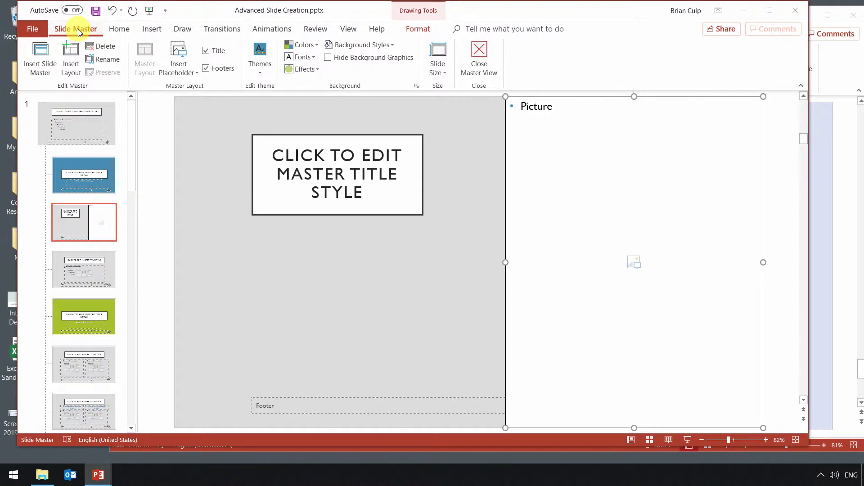
pyautogui.click(101, 60)
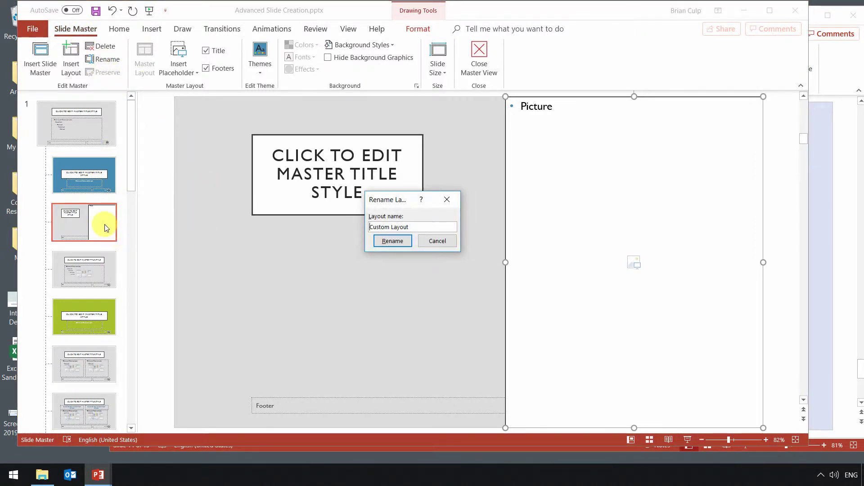
pyautogui.click(439, 241)
pyautogui.rightClick(75, 225)
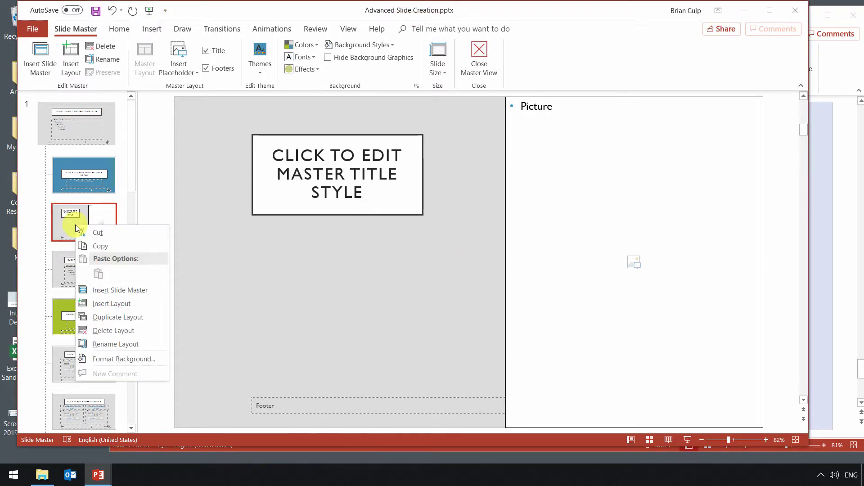
pyautogui.click(104, 344)
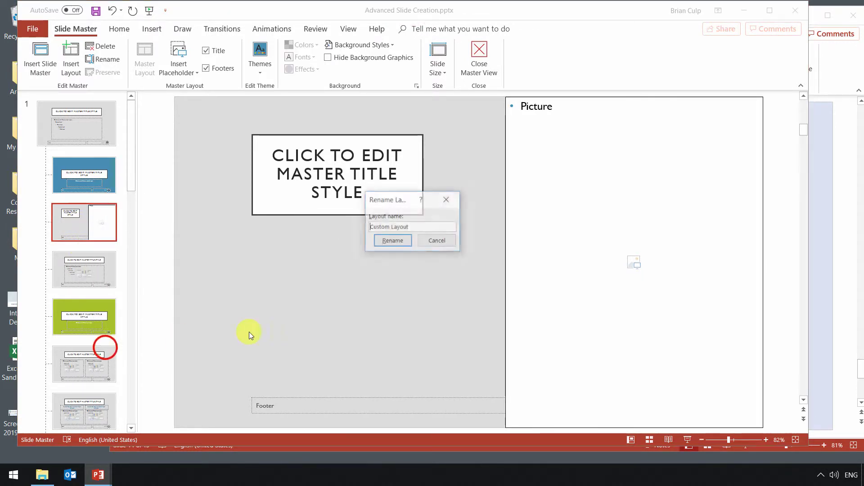
pyautogui.doubleClick(385, 227)
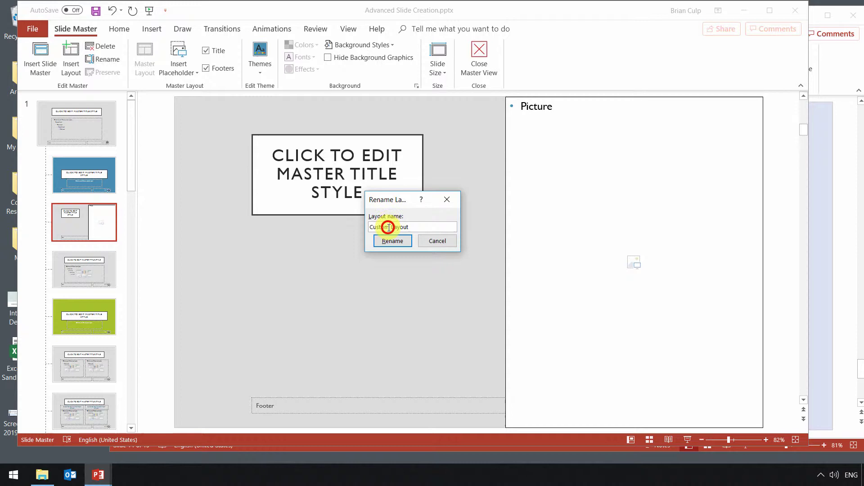
pyautogui.write('Right')
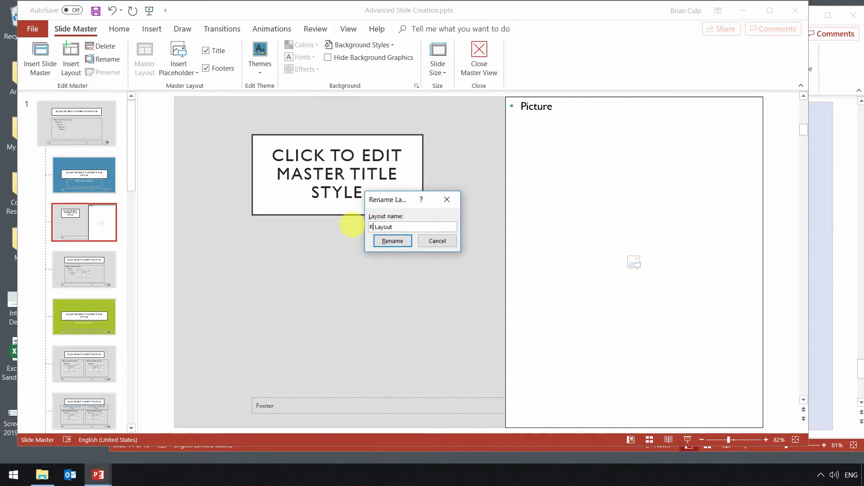
pyautogui.hotkey('shift', 'End')
pyautogui.write('Pic')
pyautogui.click(391, 242)
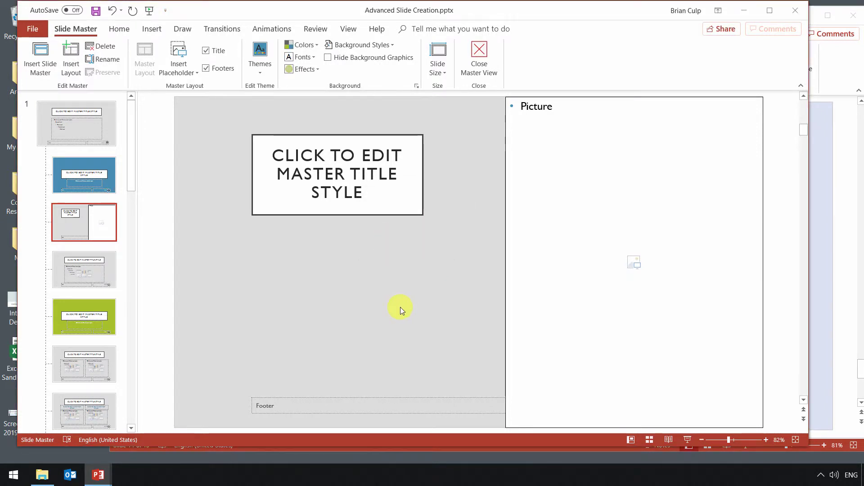
pyautogui.click(480, 53)
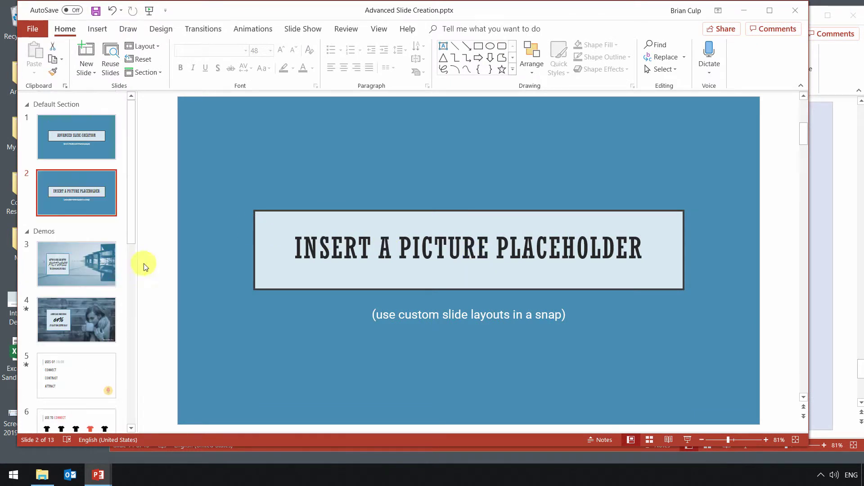
# - Collapse the Demos section, then insert a new slide 3 with the Right Pic layout
pyautogui.click(27, 232)
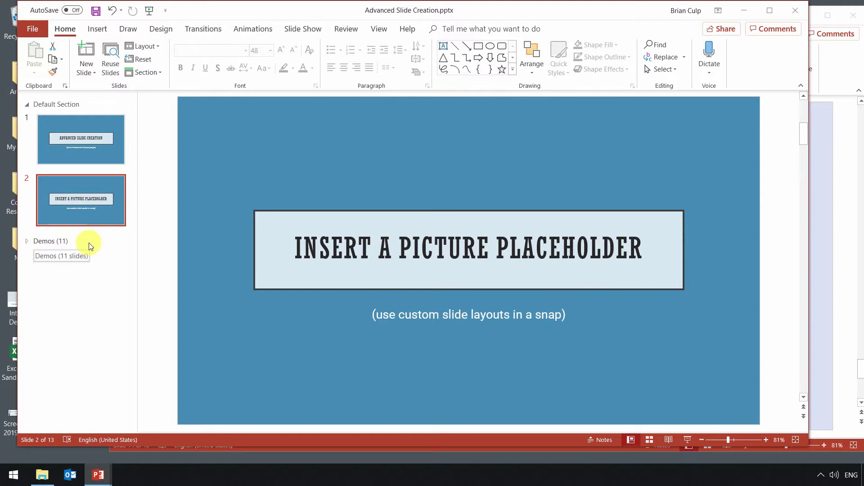
pyautogui.click(91, 74)
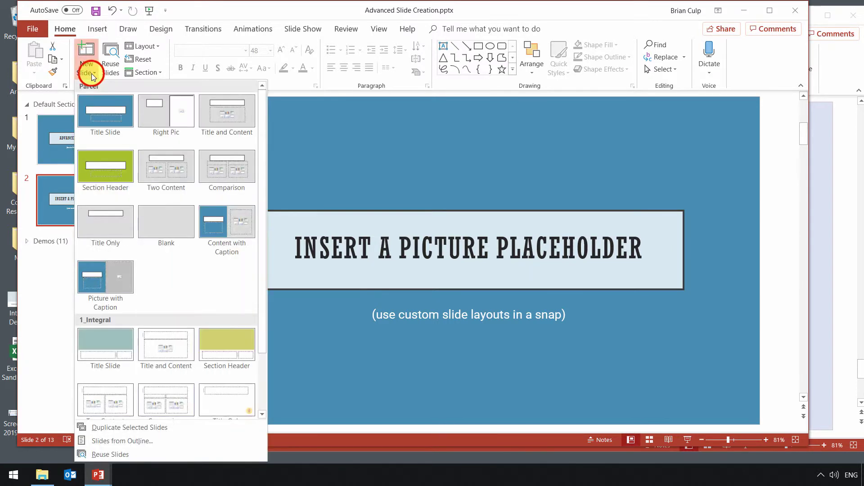
pyautogui.click(163, 137)
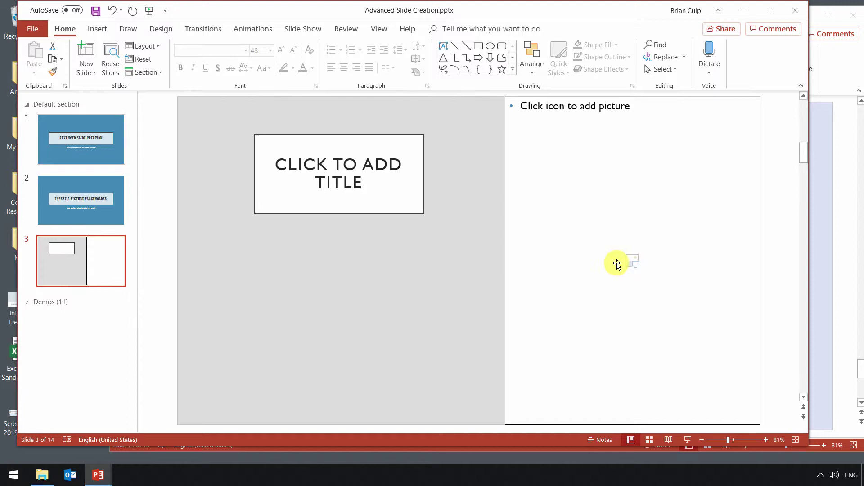
# - Insert can-ahtam-1454954-unsplash.jpg into slide 3's picture placeholder and deselect it
pyautogui.click(634, 263)
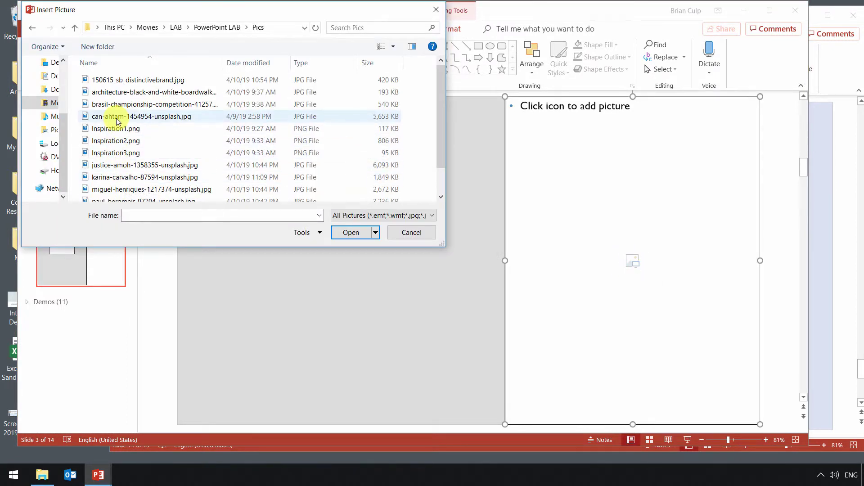
pyautogui.click(86, 118)
pyautogui.click(349, 233)
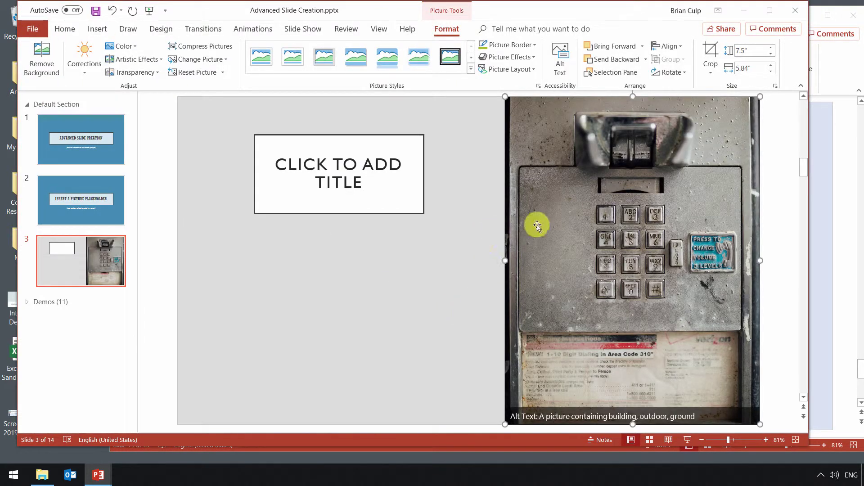
pyautogui.click(487, 220)
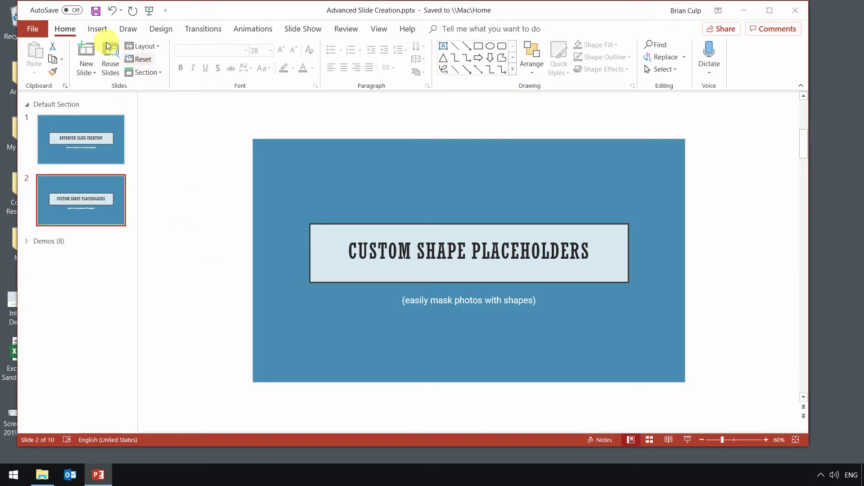
# - In Slide Master view, insert a layout after the title layout and delete its title placeholder
pyautogui.click(373, 32)
pyautogui.click(173, 58)
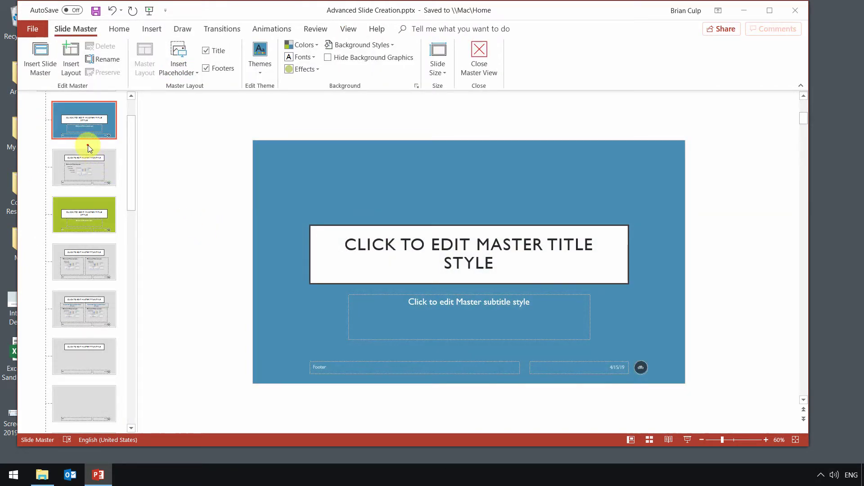
pyautogui.moveTo(88, 144); pyautogui.dragTo(74, 90)
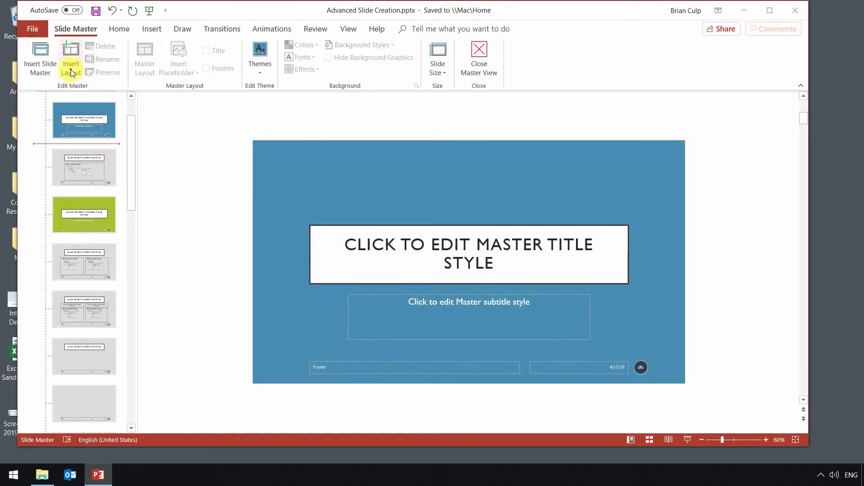
pyautogui.click(71, 68)
pyautogui.click(358, 176)
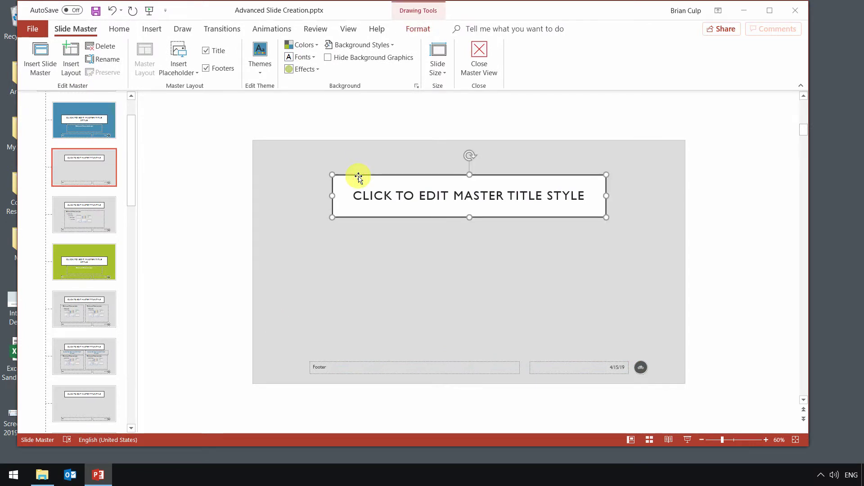
pyautogui.press('Delete')
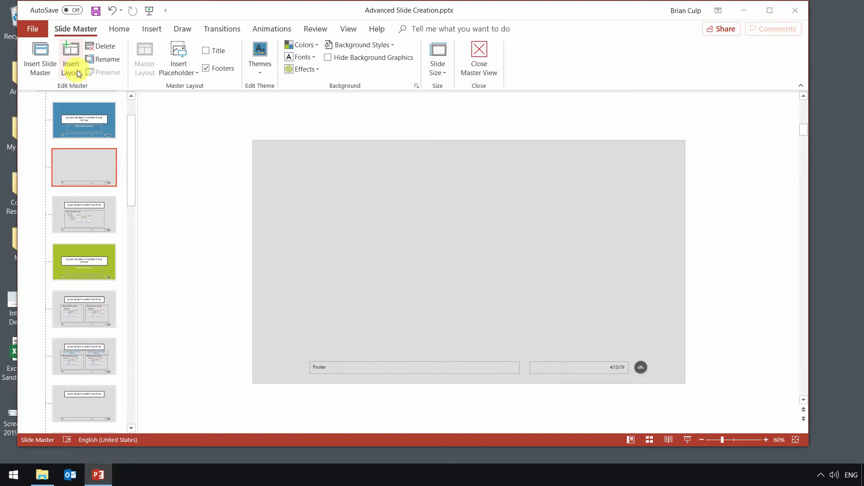
# - Add a Picture placeholder covering the right half of the new layout
pyautogui.click(178, 68)
pyautogui.click(193, 153)
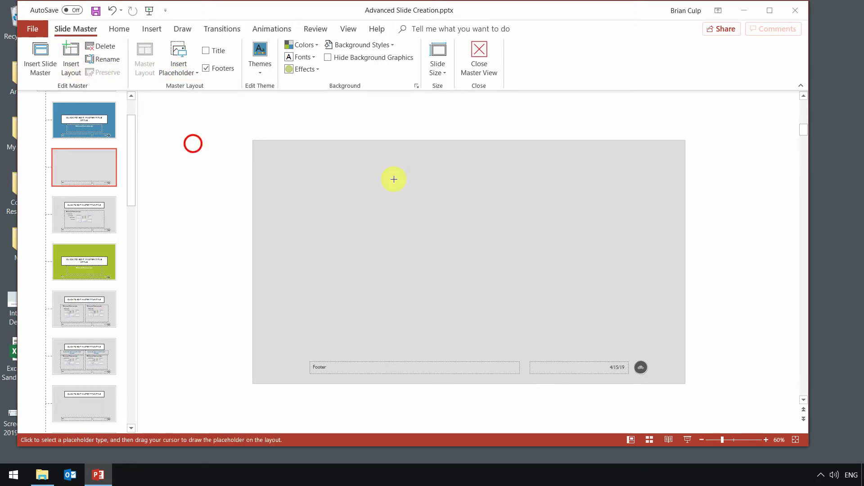
pyautogui.click(494, 141)
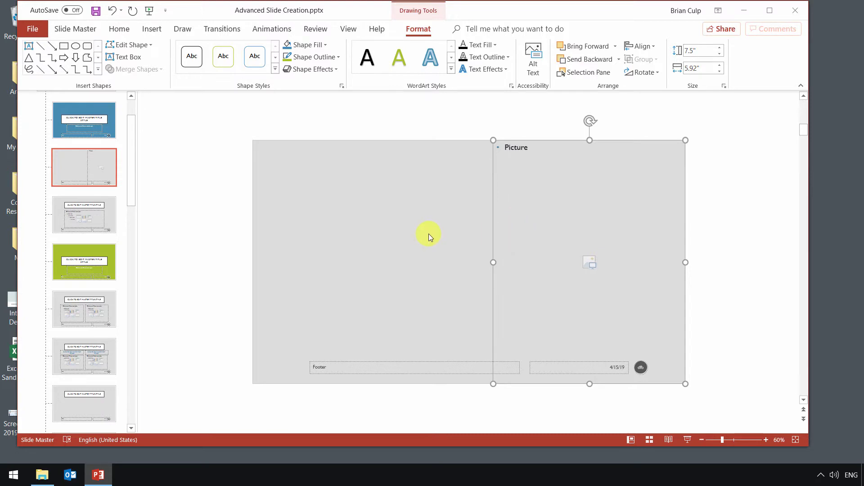
# - Draw a circle about 3.24" wide and centre it on the placeholder's left edge
pyautogui.click(75, 47)
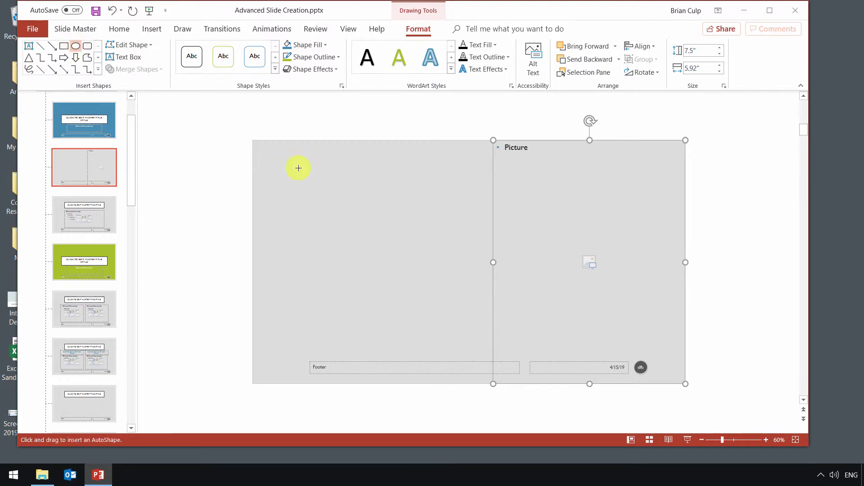
pyautogui.moveTo(414, 204)
pyautogui.mouseDown()
pyautogui.moveTo(536, 311)
pyautogui.moveTo(511, 303)
pyautogui.moveTo(520, 308)
pyautogui.mouseUp()
pyautogui.moveTo(463, 258)
pyautogui.mouseDown()
pyautogui.moveTo(488, 259)
pyautogui.moveTo(492, 220)
pyautogui.mouseUp()
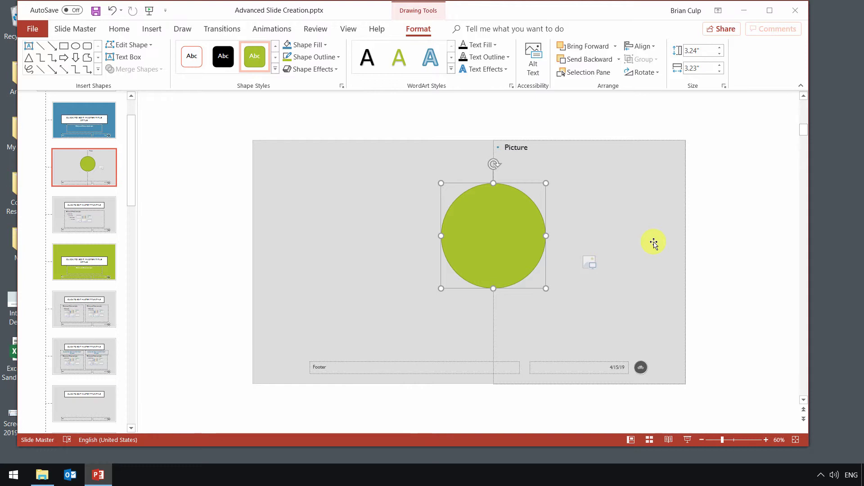
# - Union the picture placeholder with the green circle to form a single placeholder with a semicircular left bulge
pyautogui.click(653, 243)
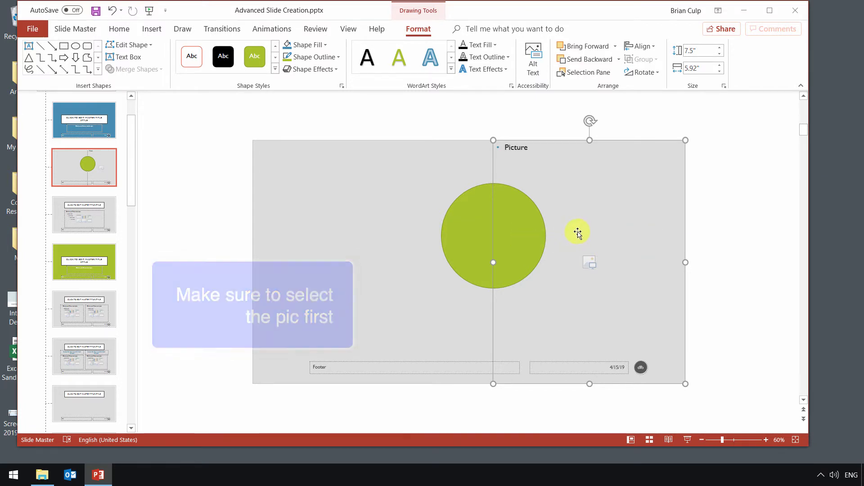
pyautogui.keyDown('shift'); pyautogui.click(464, 229); pyautogui.keyUp('shift')
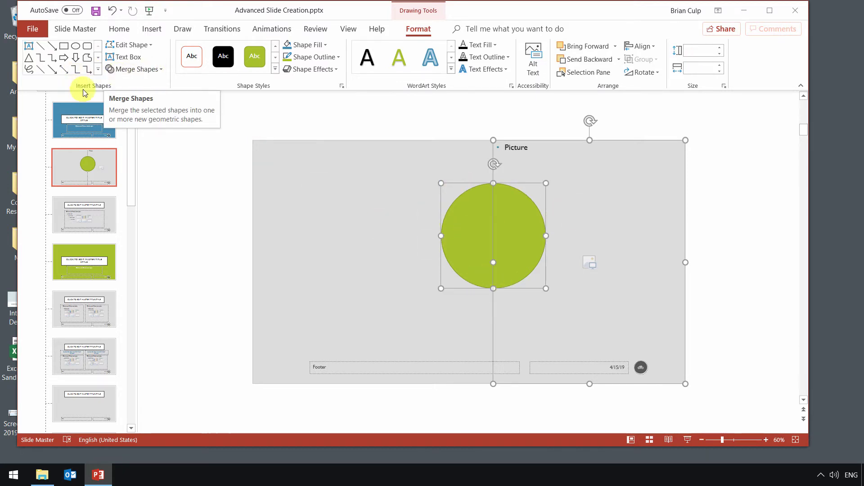
pyautogui.click(161, 70)
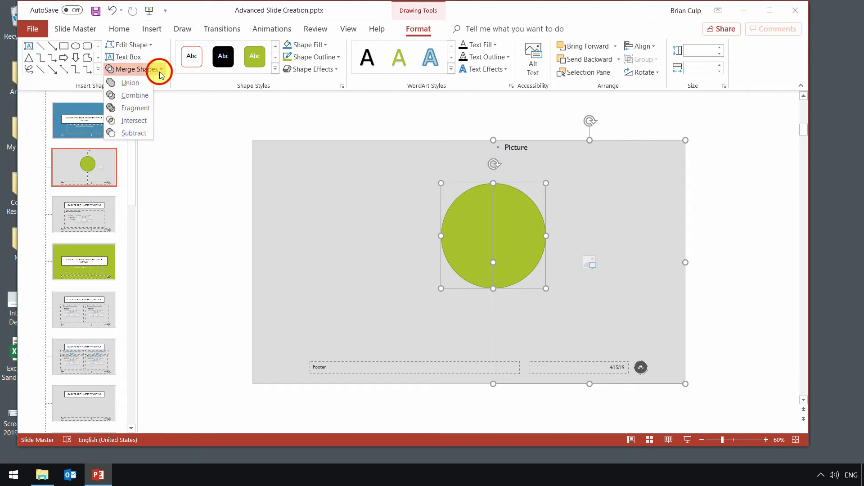
pyautogui.click(126, 85)
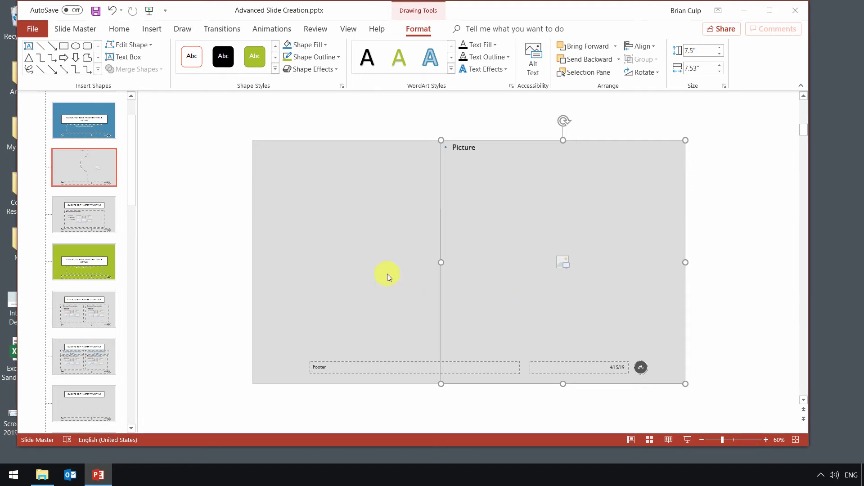
pyautogui.click(355, 271)
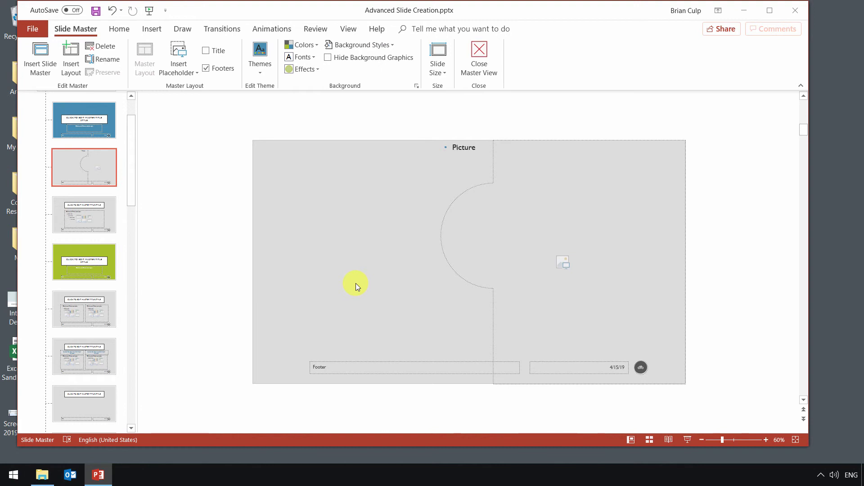
# - Leave Slide Master view and insert slide 3 after slide 2 using the custom rounded-picture layout
pyautogui.click(478, 71)
pyautogui.click(26, 165)
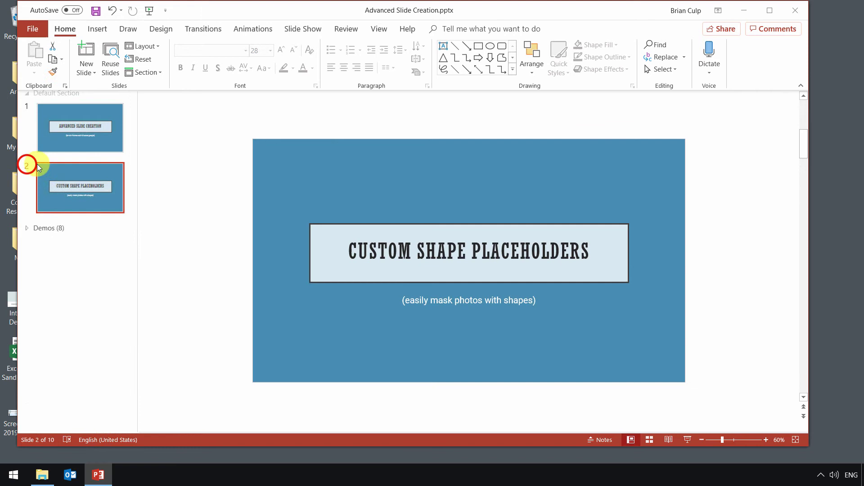
pyautogui.click(64, 229)
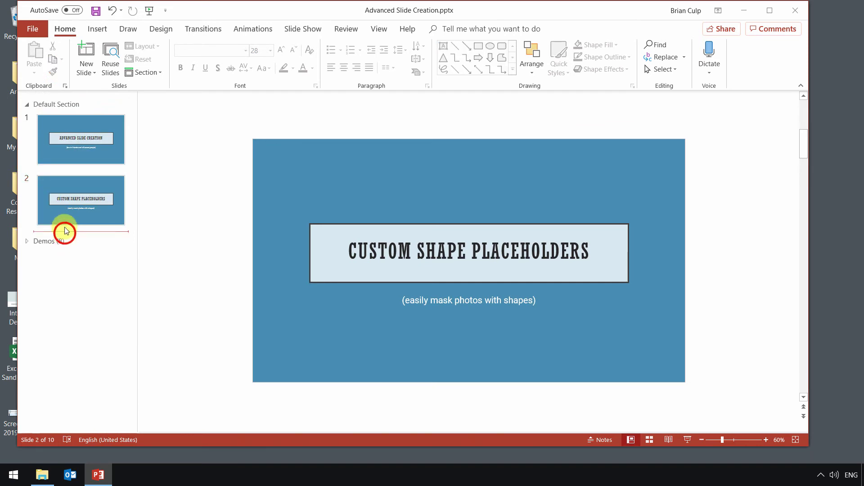
pyautogui.click(91, 74)
pyautogui.click(162, 119)
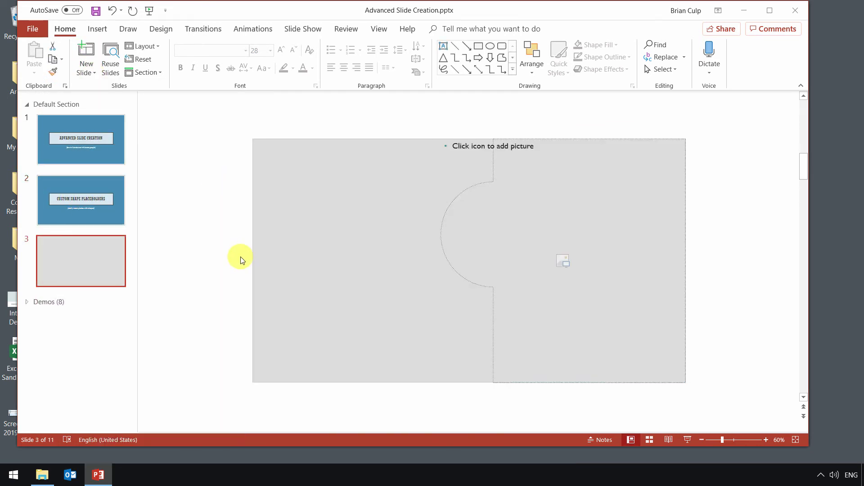
# - Fill the bulged placeholder with the black-and-white boardwalk architecture photo from the pictures folder
pyautogui.hotkey('alt', 'Tab')
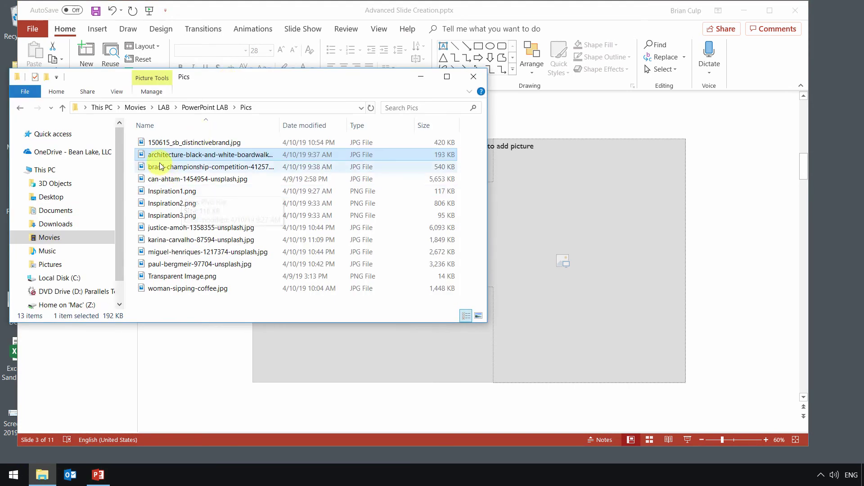
pyautogui.moveTo(141, 156); pyautogui.dragTo(563, 276)
pyautogui.click(296, 359)
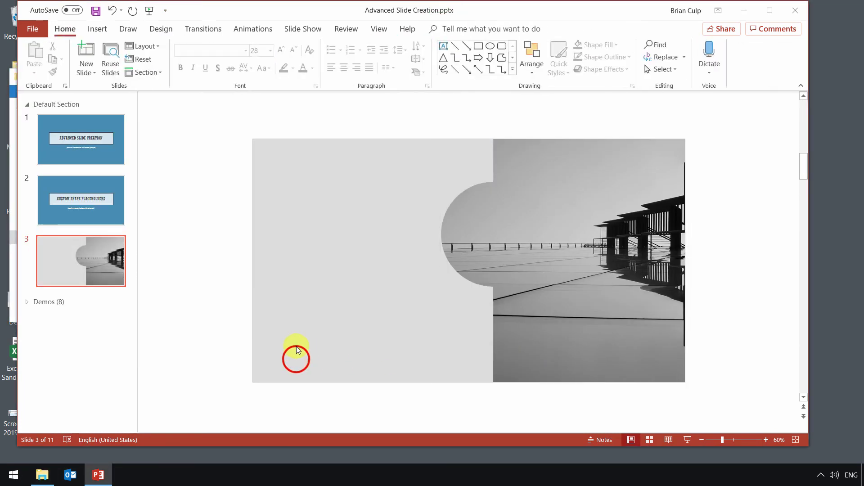